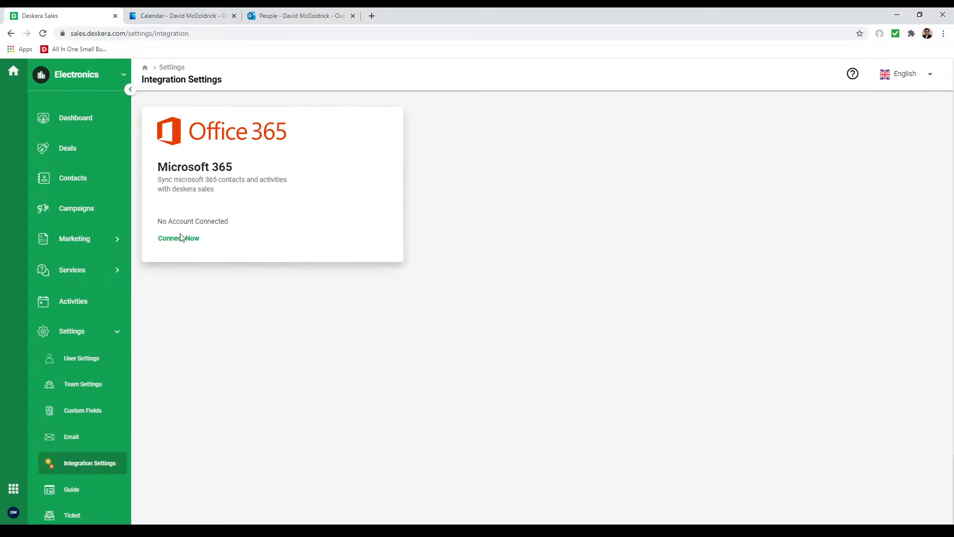
Connect the Microsoft 365 integration with Contact and Activity selected for syncing.
{"action": "left_click", "coordinate": [177, 239]}
{"action": "left_click", "coordinate": [732, 122]}
{"action": "left_click", "coordinate": [732, 142]}
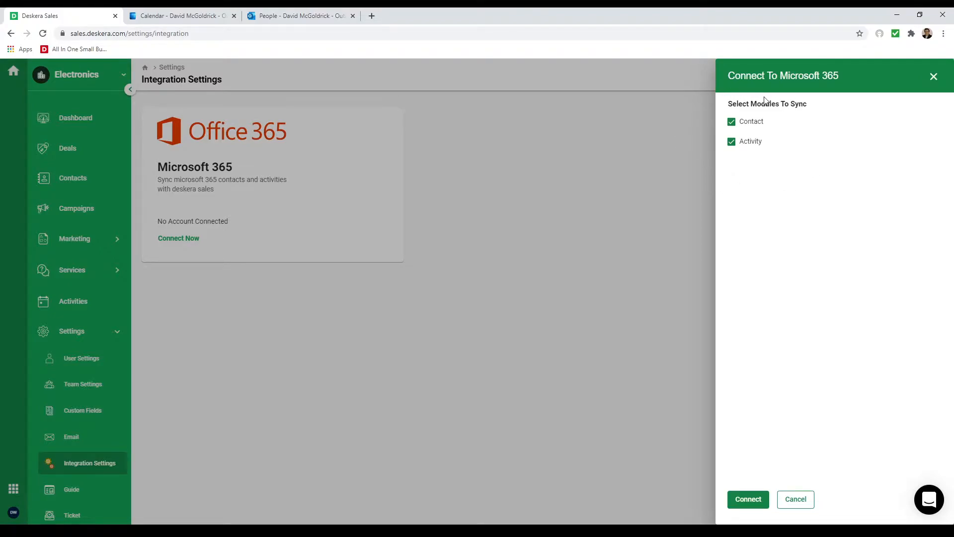
{"action": "left_click", "coordinate": [745, 498]}
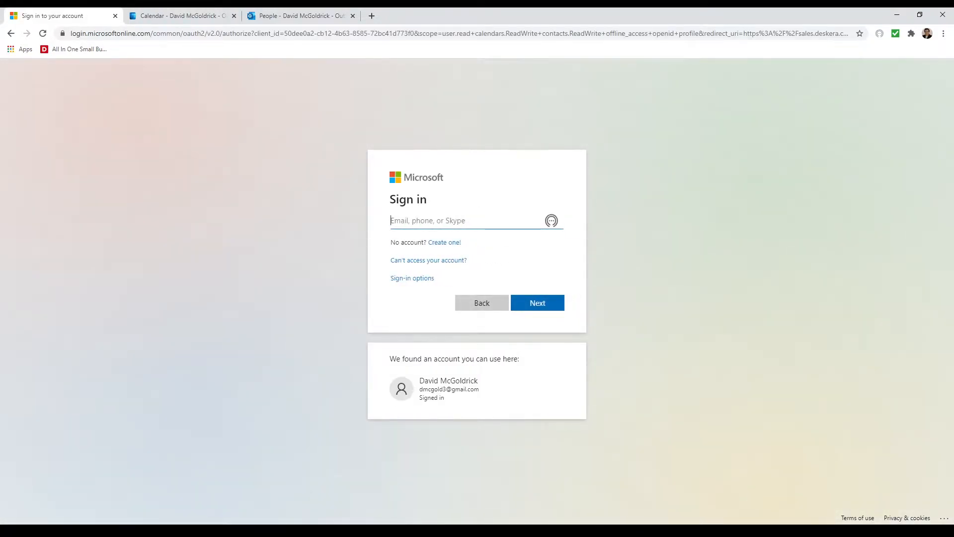
Sign in to Microsoft with the account e-mail and password.
{"action": "key", "text": "ctrl+v"}
{"action": "left_click", "coordinate": [535, 302]}
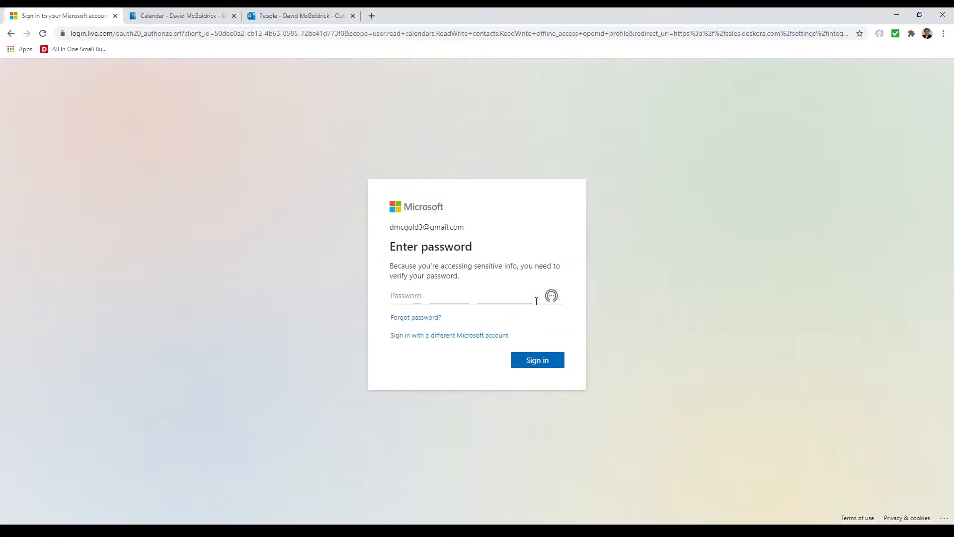
{"action": "left_click", "coordinate": [420, 295]}
{"action": "key", "text": "ctrl+v"}
{"action": "left_click", "coordinate": [540, 360]}
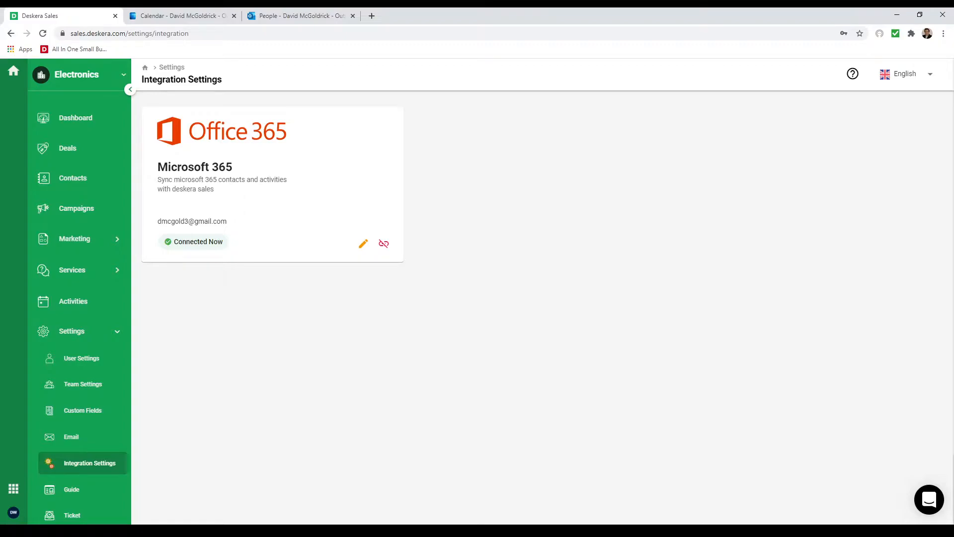
In Activities, add a new call activity starting at 6:00 PM on 19 Feb.
{"action": "left_click", "coordinate": [96, 304]}
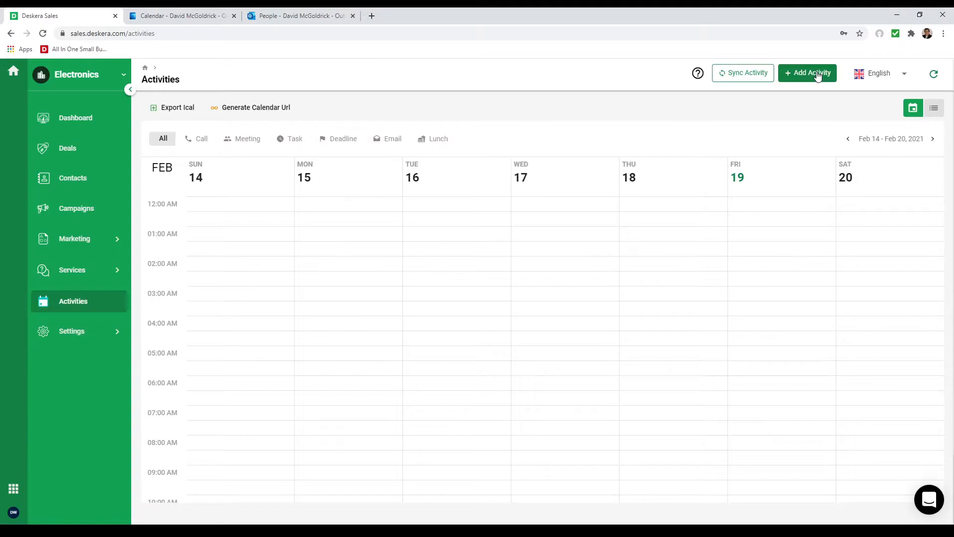
{"action": "left_click", "coordinate": [818, 75]}
{"action": "left_click", "coordinate": [291, 108]}
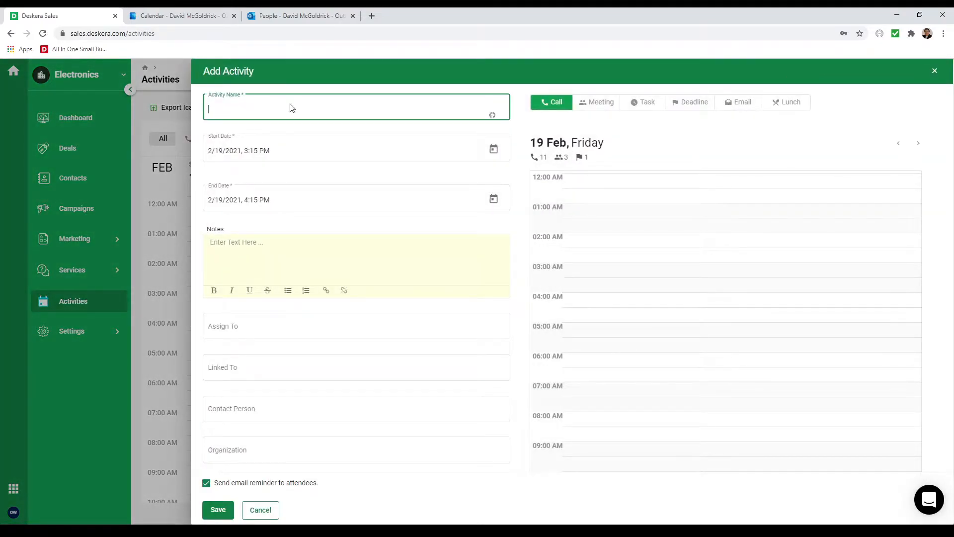
{"action": "type", "text": "Call Mike"}
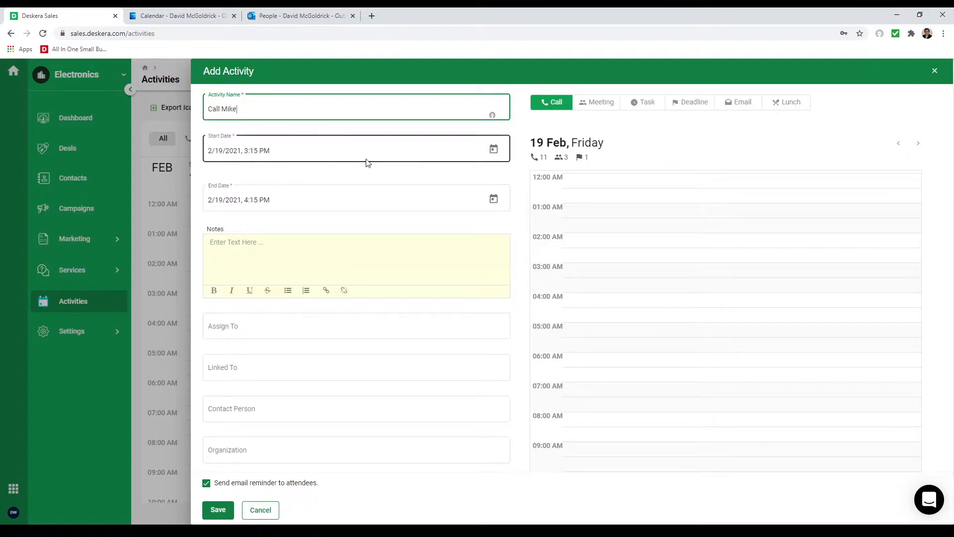
{"action": "left_click", "coordinate": [495, 154]}
{"action": "left_click", "coordinate": [254, 370]}
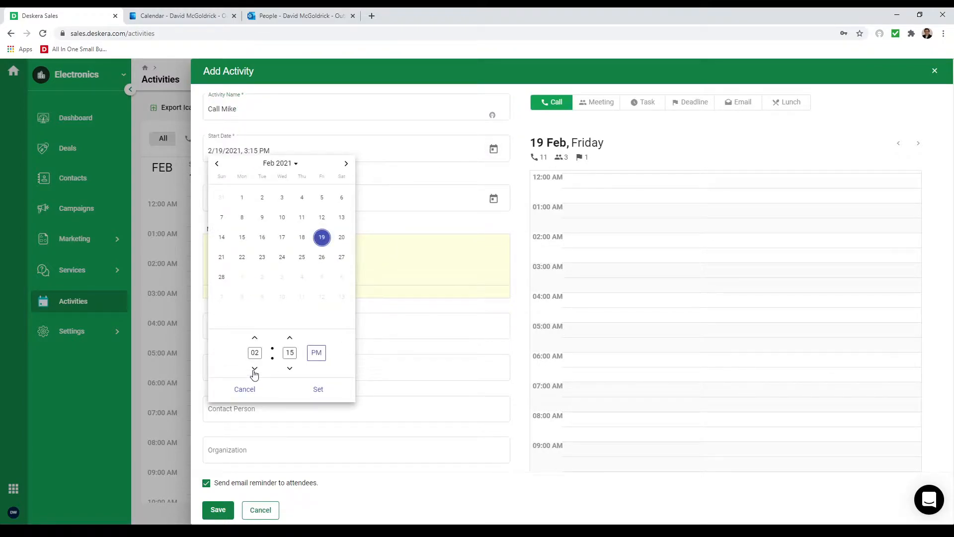
{"action": "left_click", "coordinate": [254, 338]}
{"action": "double_click", "coordinate": [293, 350]}
{"action": "type", "text": "00"}
{"action": "left_click", "coordinate": [319, 389]}
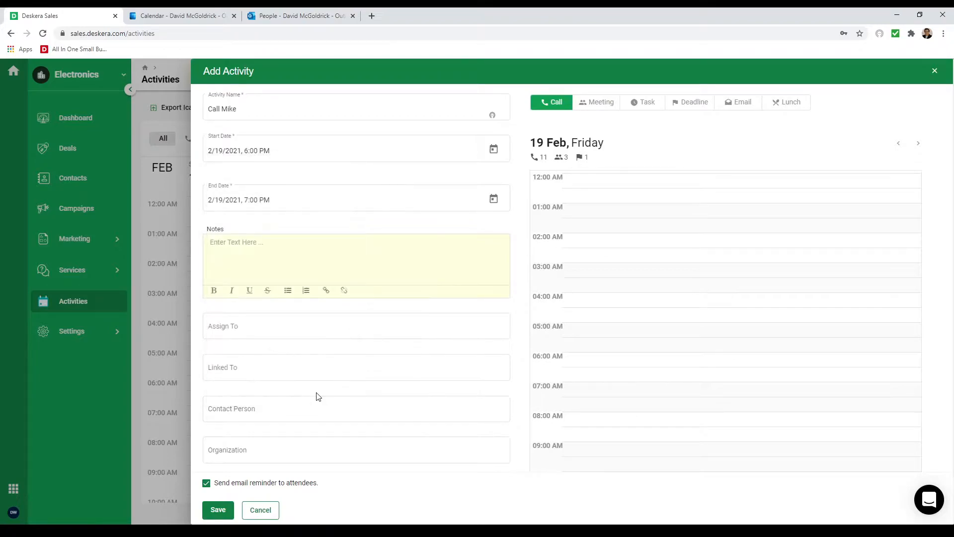
Assign the user, link to Opportunity to sell 500 Monitors, set contact and Sun Flowers Computers, then save.
{"action": "left_click", "coordinate": [267, 326]}
{"action": "left_click", "coordinate": [260, 384]}
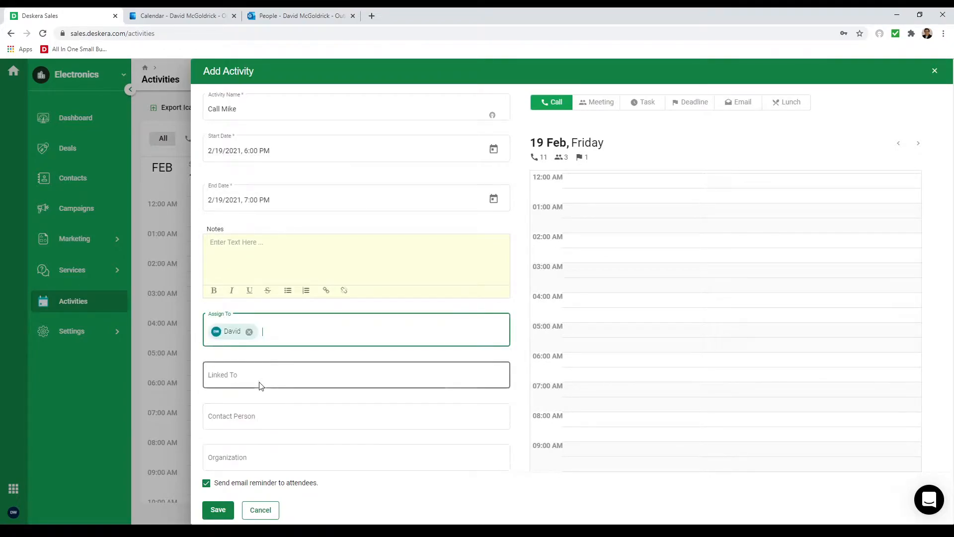
{"action": "left_click", "coordinate": [238, 379]}
{"action": "left_click", "coordinate": [237, 399]}
{"action": "left_click", "coordinate": [240, 414]}
{"action": "type", "text": "m"}
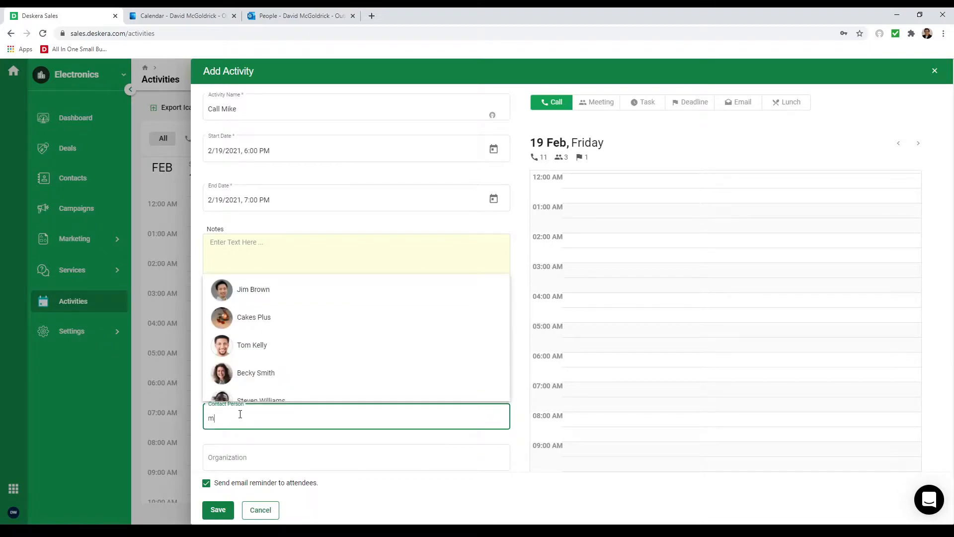
{"action": "type", "text": "ike"}
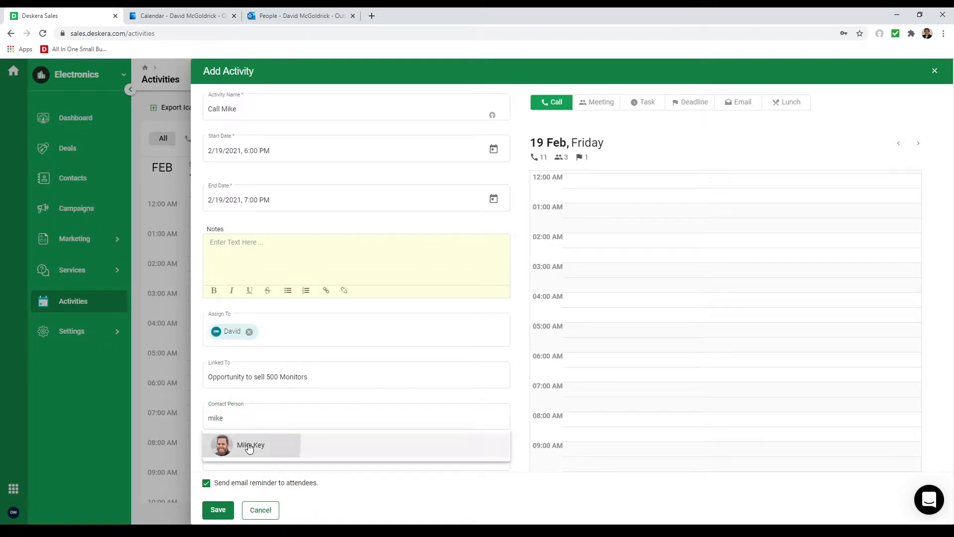
{"action": "left_click", "coordinate": [247, 446]}
{"action": "left_click", "coordinate": [242, 465]}
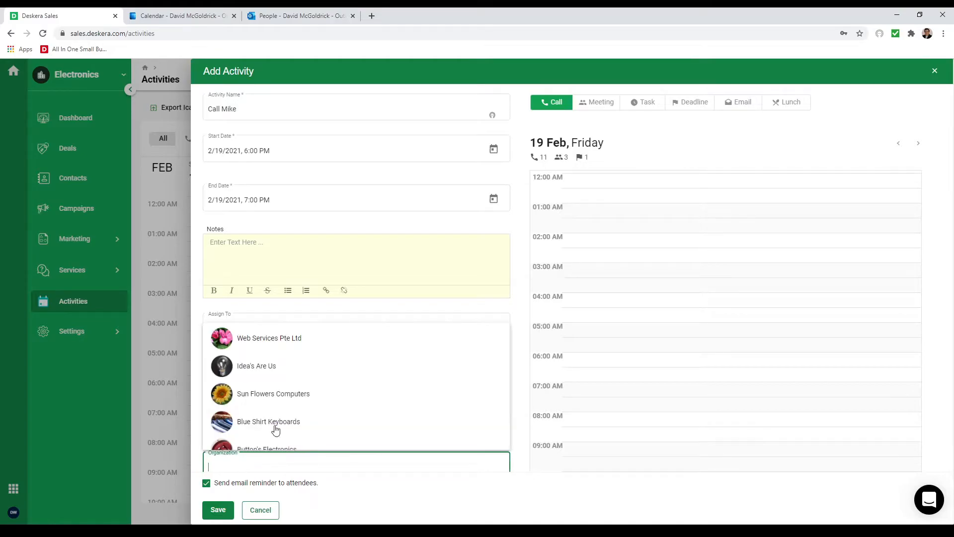
{"action": "left_click", "coordinate": [287, 398]}
{"action": "left_click", "coordinate": [211, 511]}
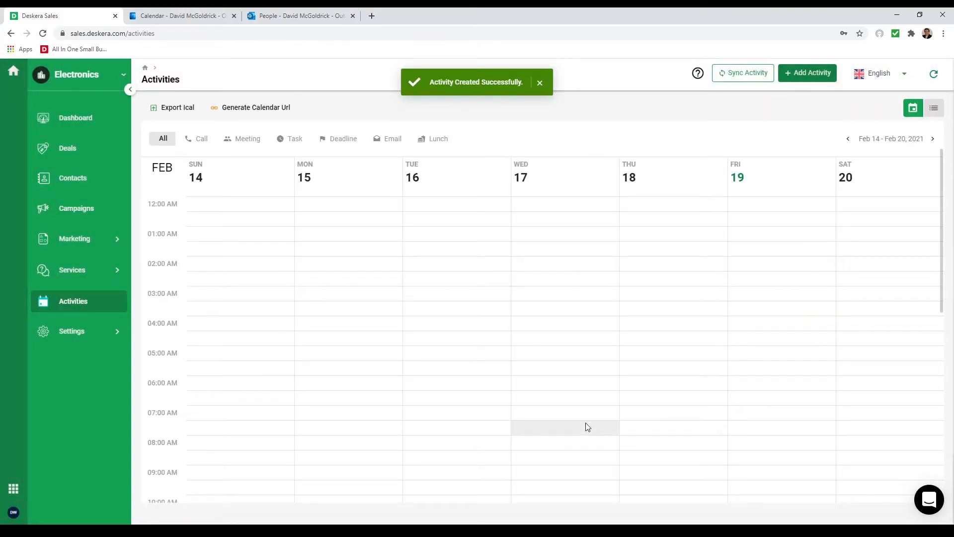
{"action": "scroll", "coordinate": [586, 425], "scroll_direction": "down", "scroll_amount": 8}
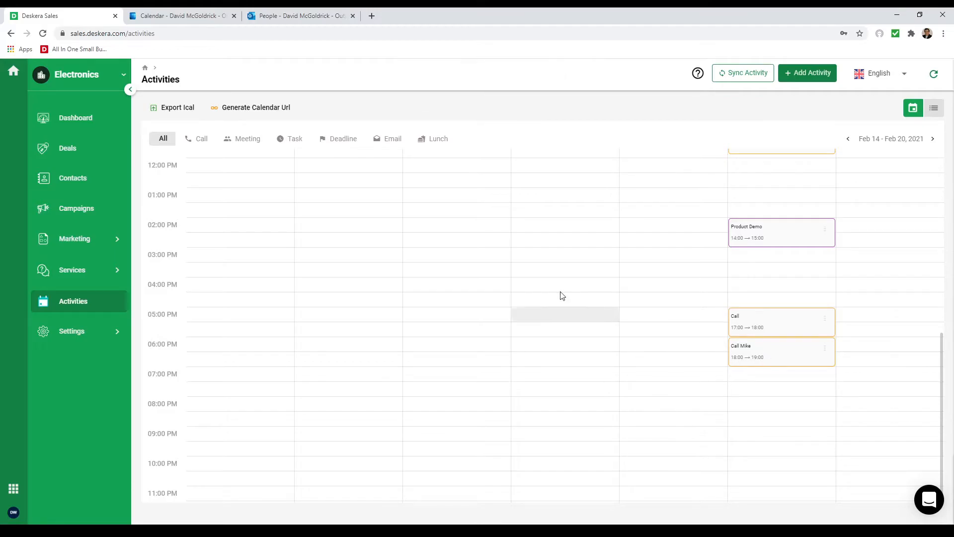
In Outlook Calendar, create and save a 'Product Demo' event on 18 February 2021.
{"action": "left_click", "coordinate": [167, 16]}
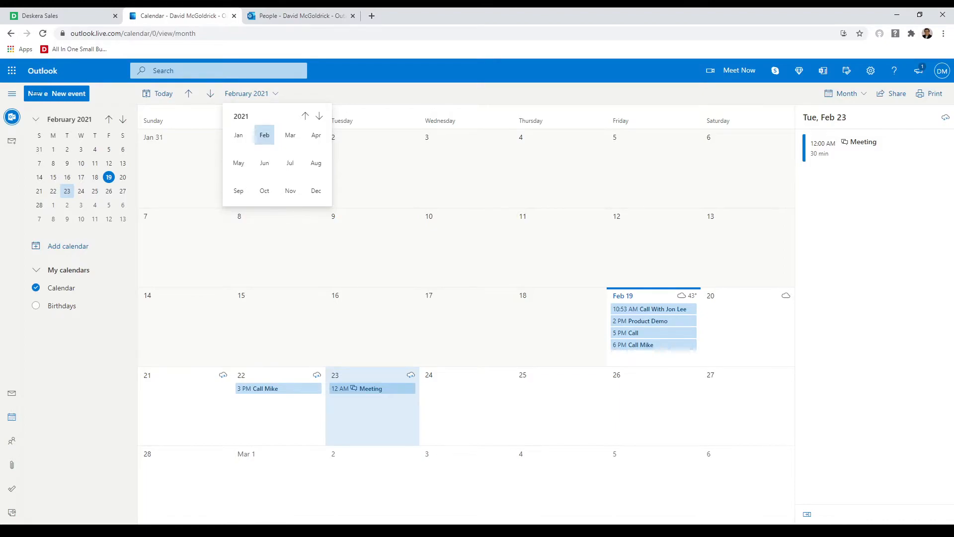
{"action": "left_click", "coordinate": [566, 319]}
{"action": "double_click", "coordinate": [566, 319]}
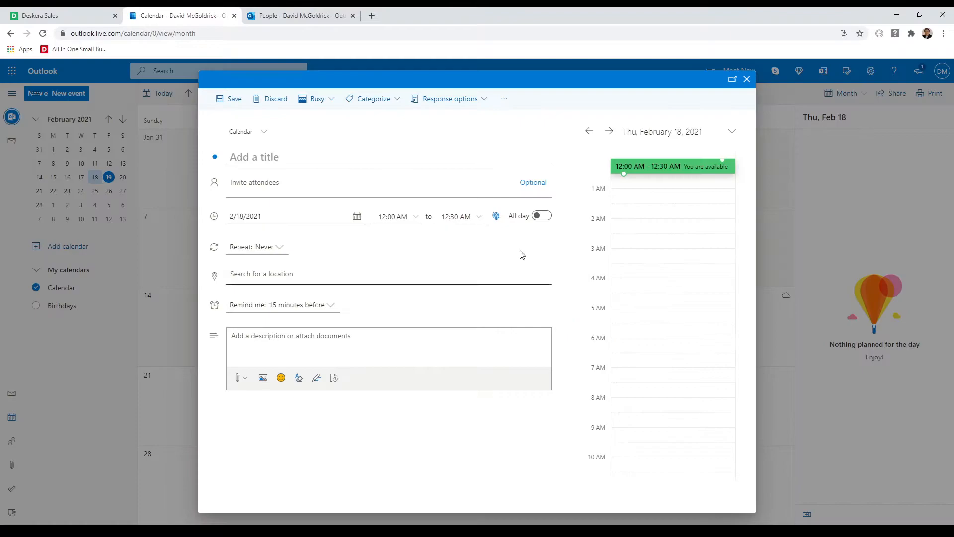
{"action": "type", "text": "Product Demo"}
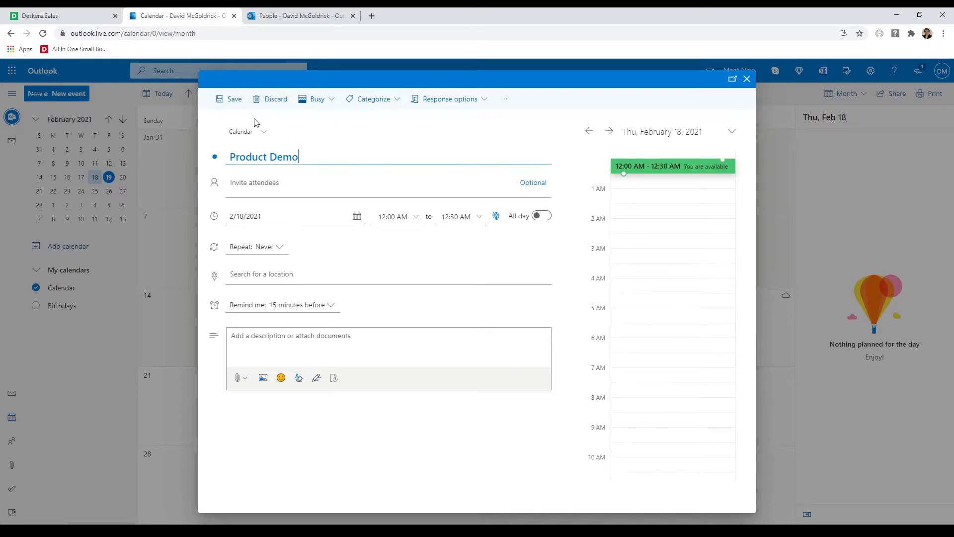
{"action": "left_click", "coordinate": [225, 100]}
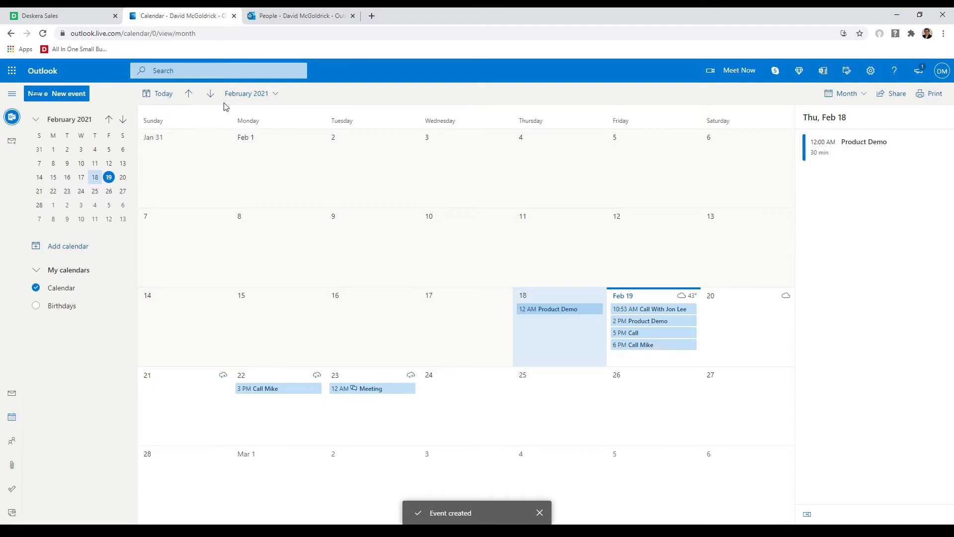
Refresh Deskera Sales activities to pull in the Product Demo event, then open Contacts.
{"action": "left_click", "coordinate": [77, 17]}
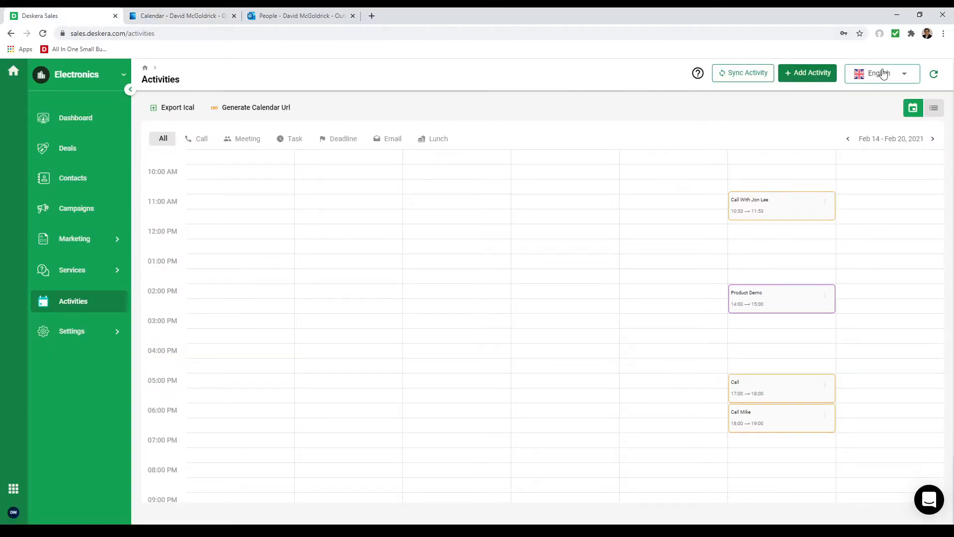
{"action": "left_click", "coordinate": [935, 75]}
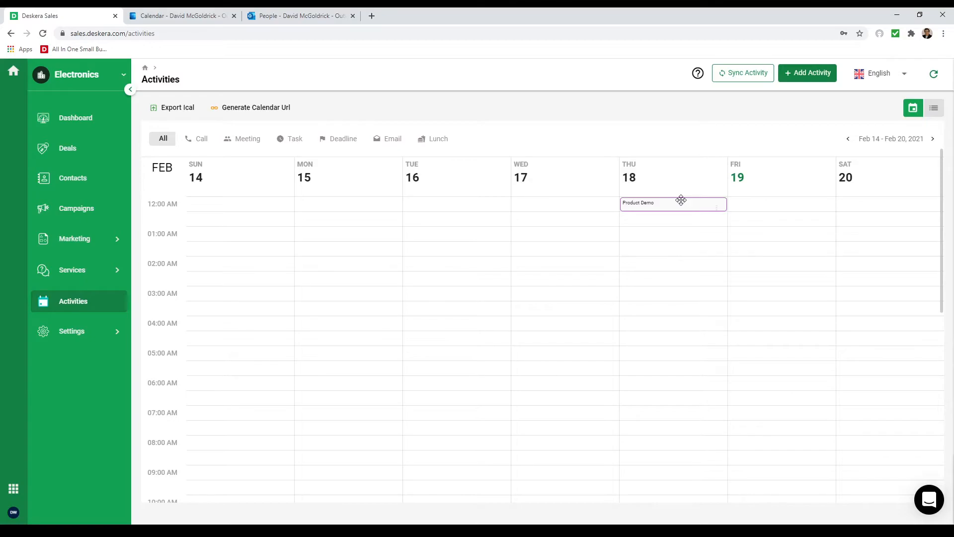
{"action": "left_click", "coordinate": [69, 190]}
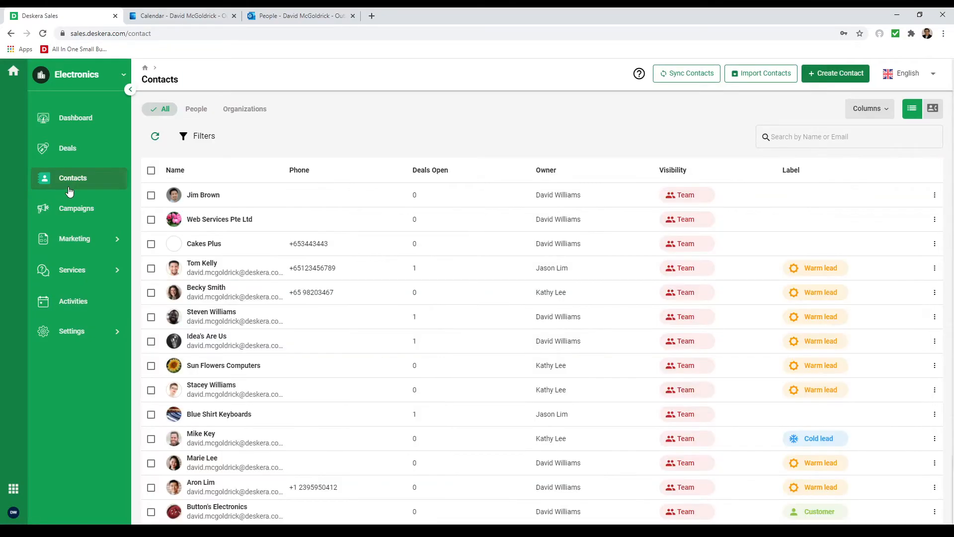
Preview the Sync Contacts setup through to the sync filters, then return to Contacts without saving.
{"action": "left_click", "coordinate": [674, 75]}
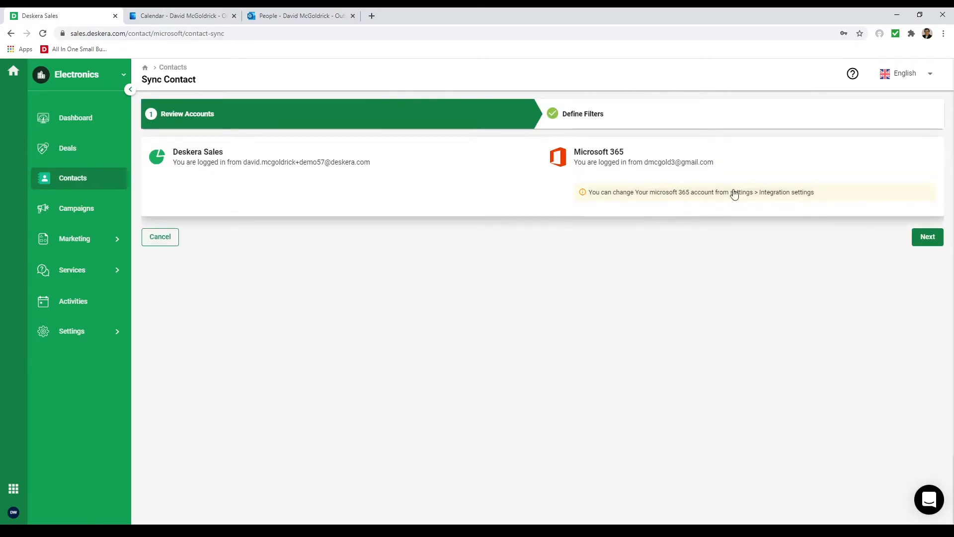
{"action": "left_click", "coordinate": [929, 238]}
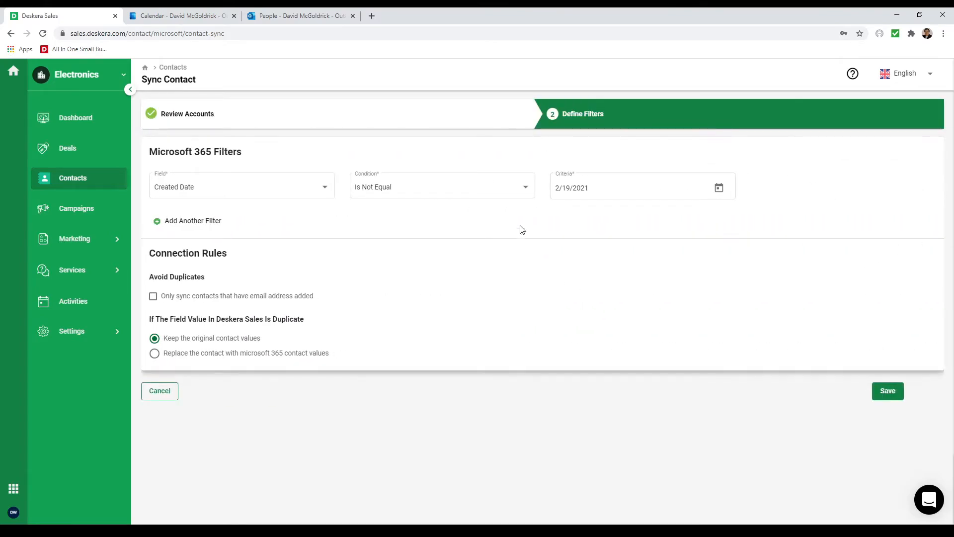
{"action": "left_click", "coordinate": [105, 185]}
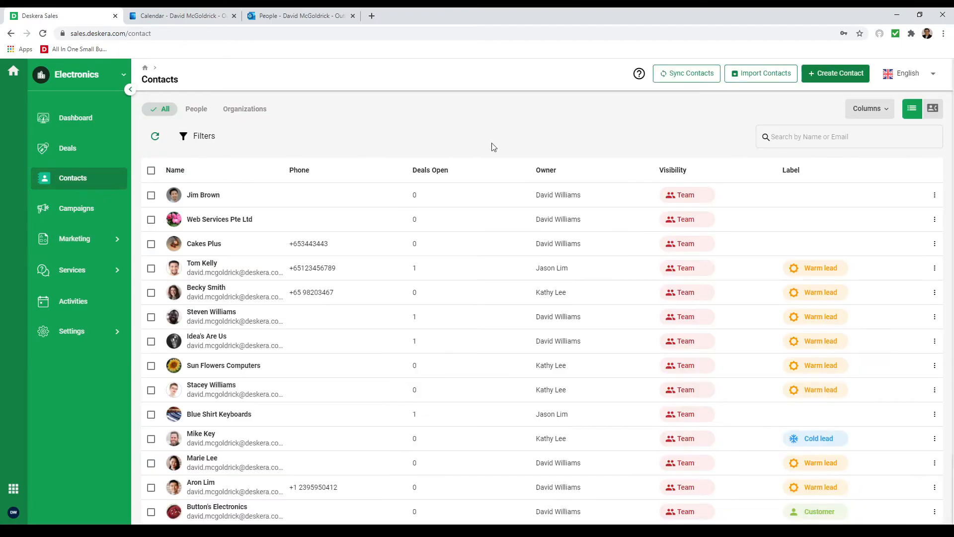
Preview Import Contacts, return to Contacts, then bring up Outlook People.
{"action": "left_click", "coordinate": [768, 78]}
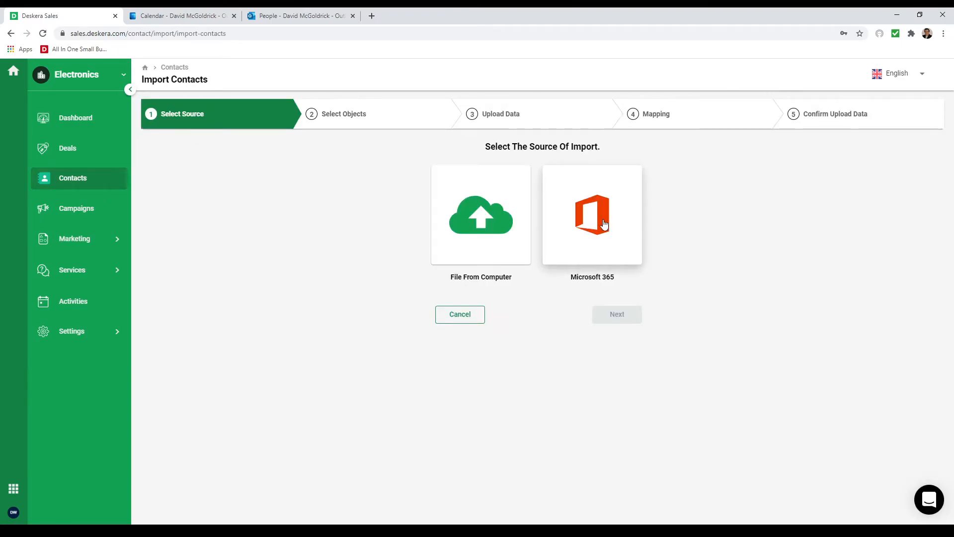
{"action": "left_click", "coordinate": [75, 186]}
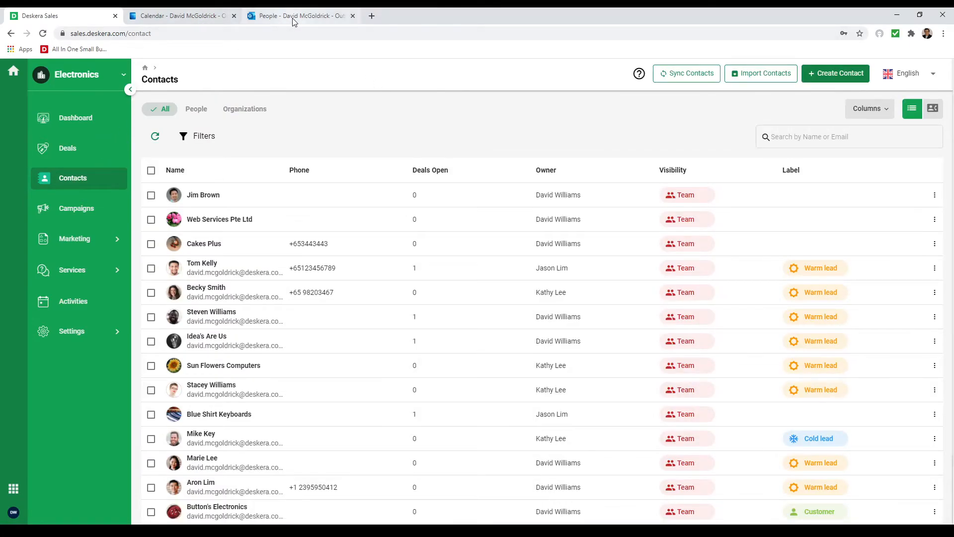
{"action": "left_click", "coordinate": [294, 17]}
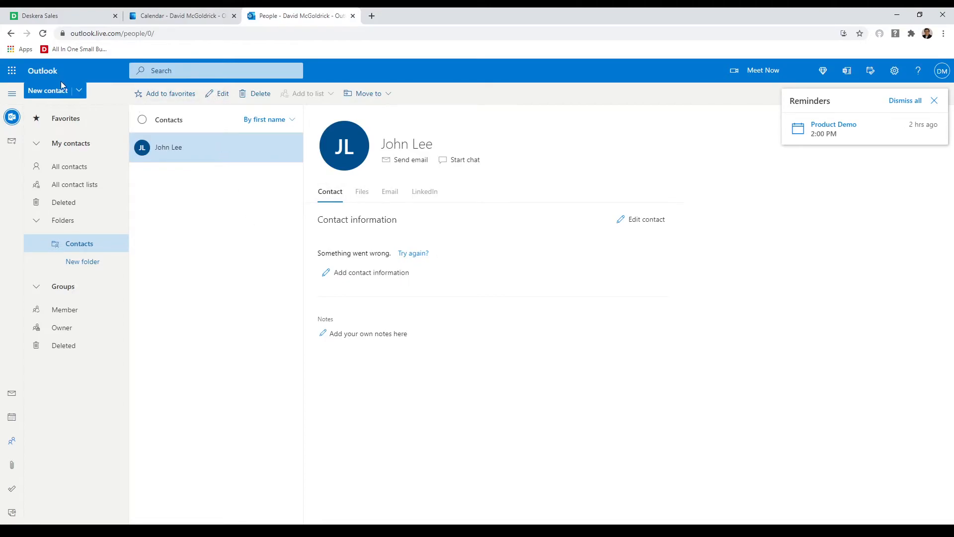
Create a new Outlook contact with a first and last name, then return to Deskera Sales.
{"action": "left_click", "coordinate": [61, 94]}
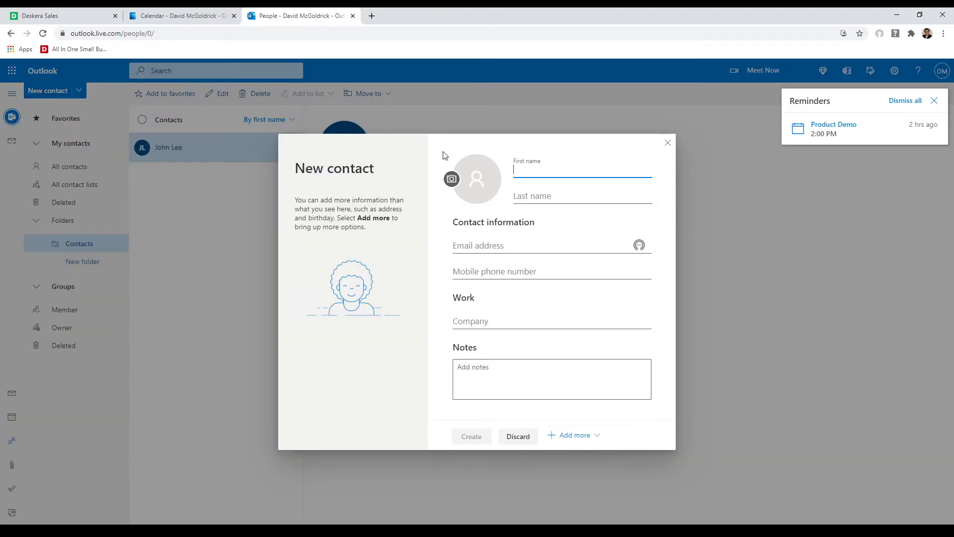
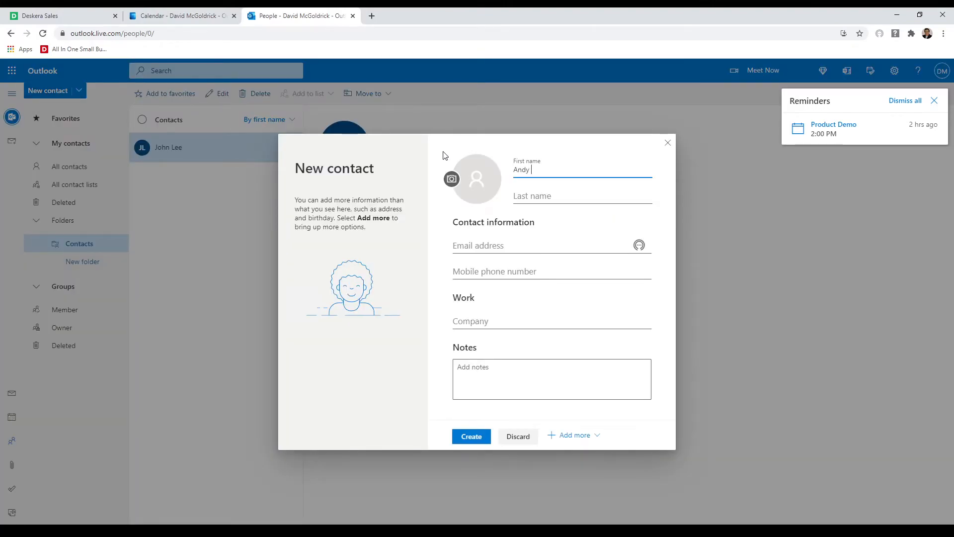
{"action": "key", "text": "Tab"}
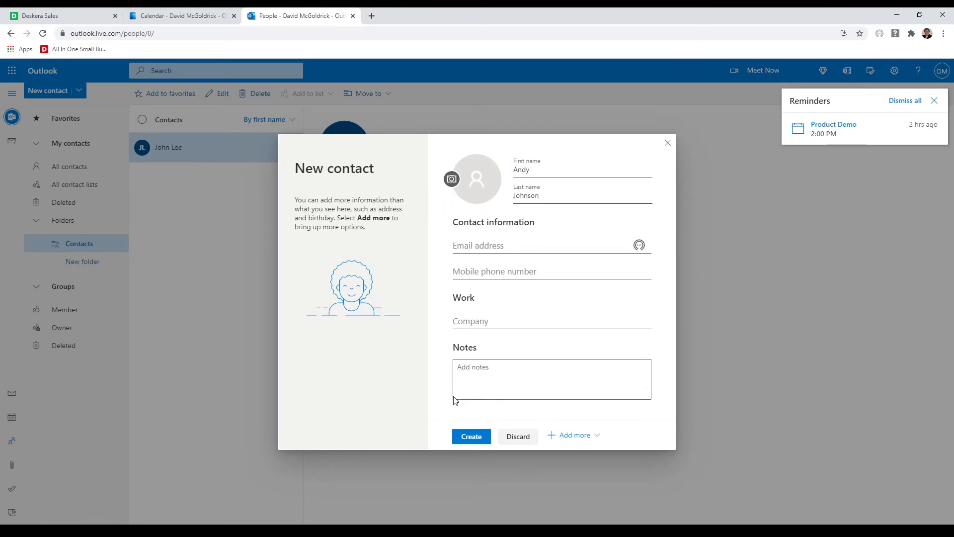
{"action": "left_click", "coordinate": [469, 441]}
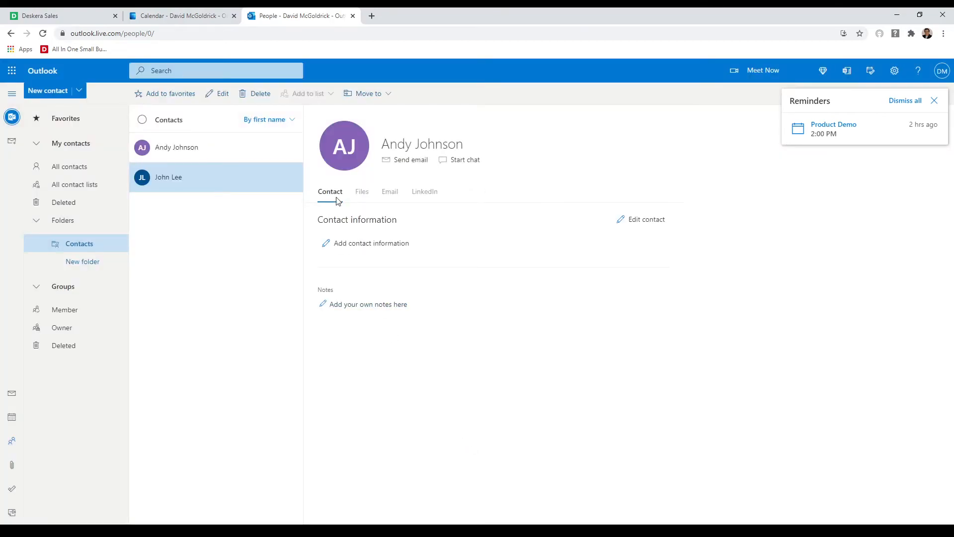
{"action": "left_click", "coordinate": [52, 17]}
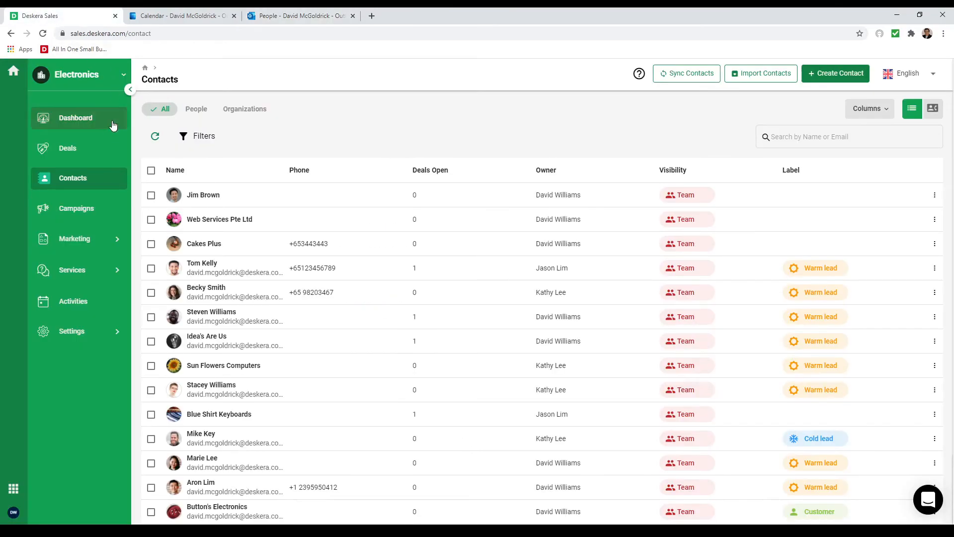
Refresh the Deskera Sales Contacts list so the new Outlook contact appears at the top.
{"action": "left_click", "coordinate": [155, 135]}
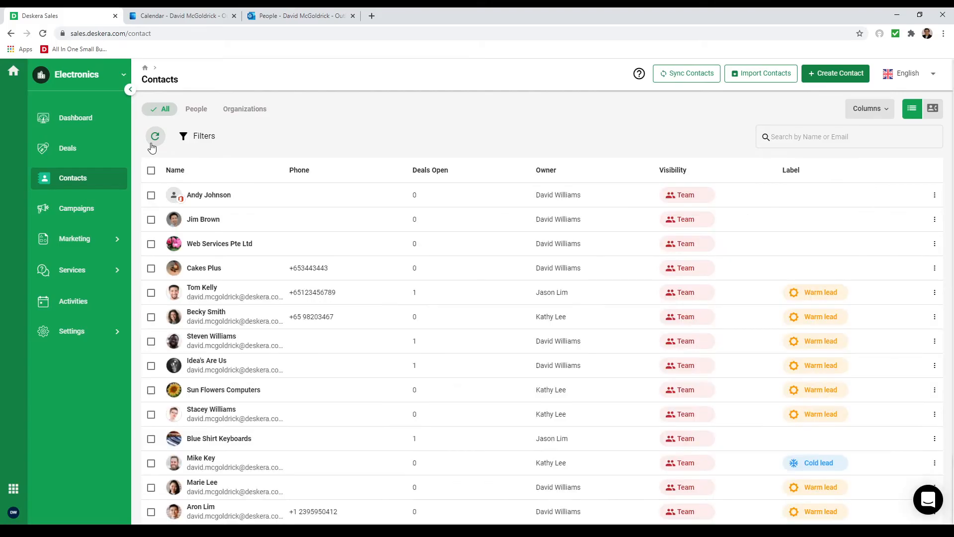